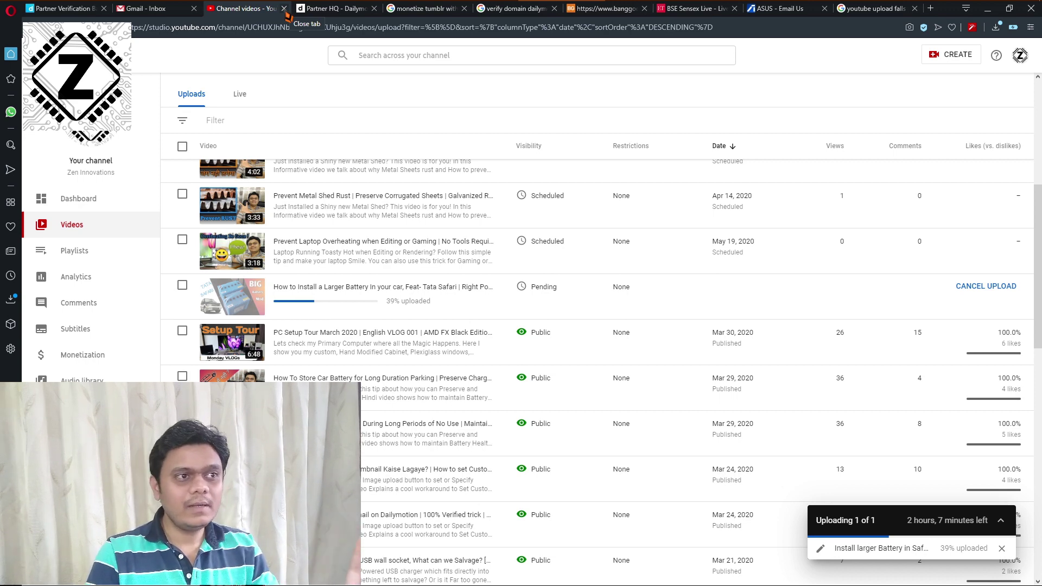
Close the YouTube Studio tab while the battery upload sits at 39%.
{"action": "left_click", "coordinate": [285, 11]}
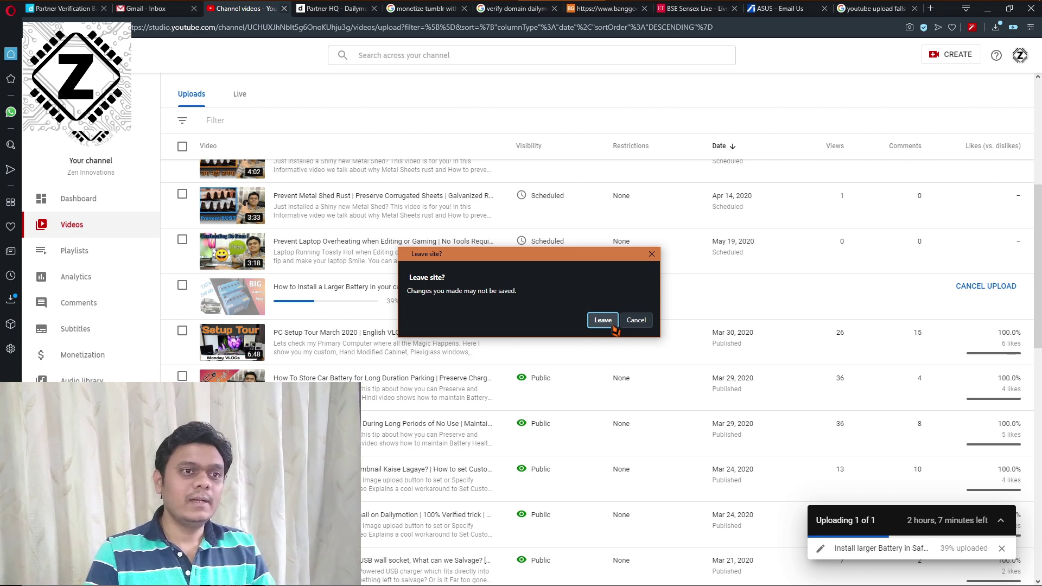
Confirm Leave in the 'Leave site?' warning, abandoning the 39% battery upload.
{"action": "left_click", "coordinate": [612, 325]}
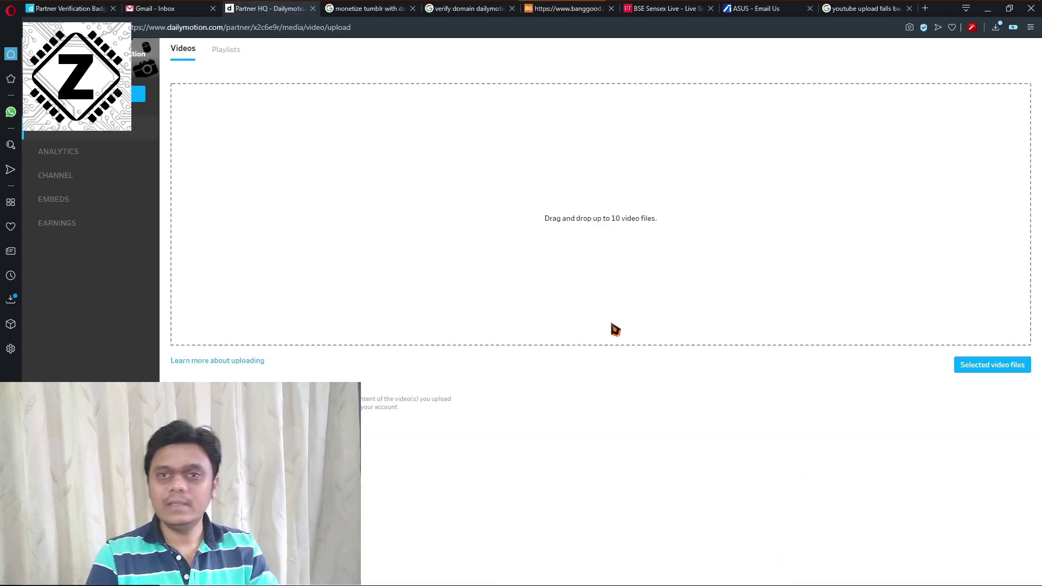
Reopen YouTube Studio in a new Opera tab by entering 'studio' in the address bar.
{"action": "left_click", "coordinate": [930, 8]}
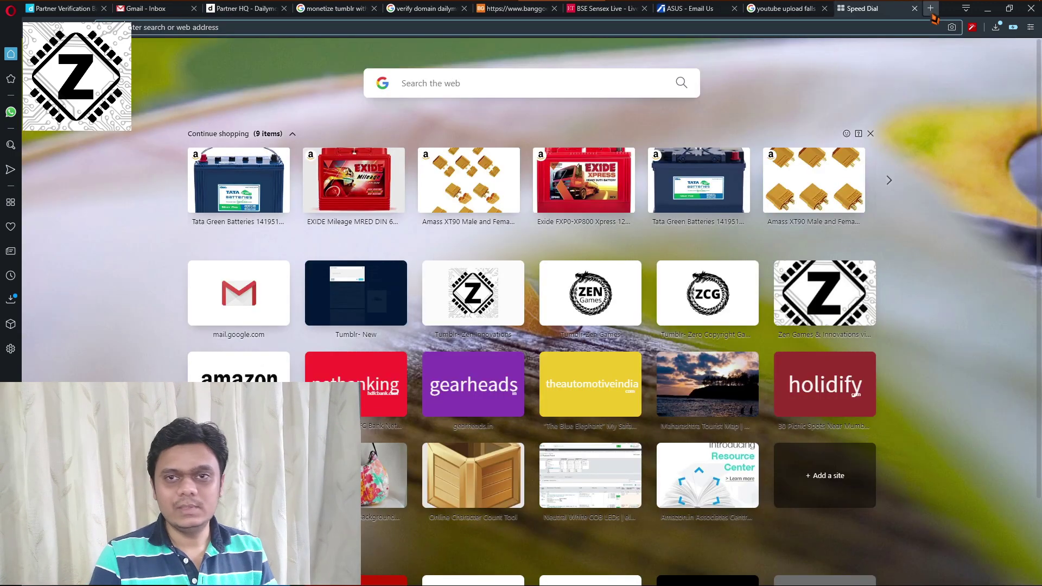
{"action": "type", "text": "studio"}
{"action": "key", "text": "Return"}
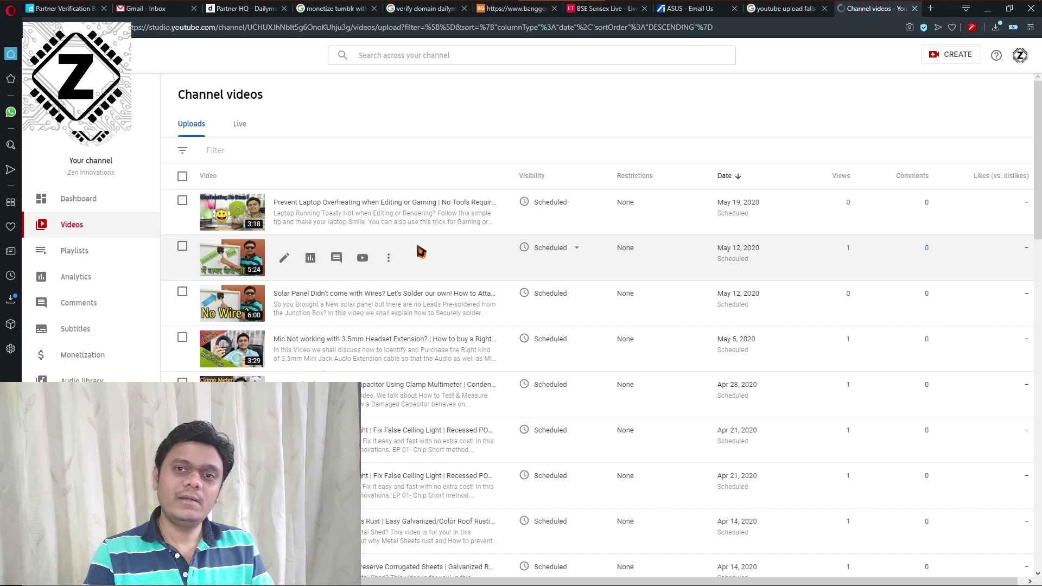
{"action": "mouse_move", "coordinate": [549, 202]}
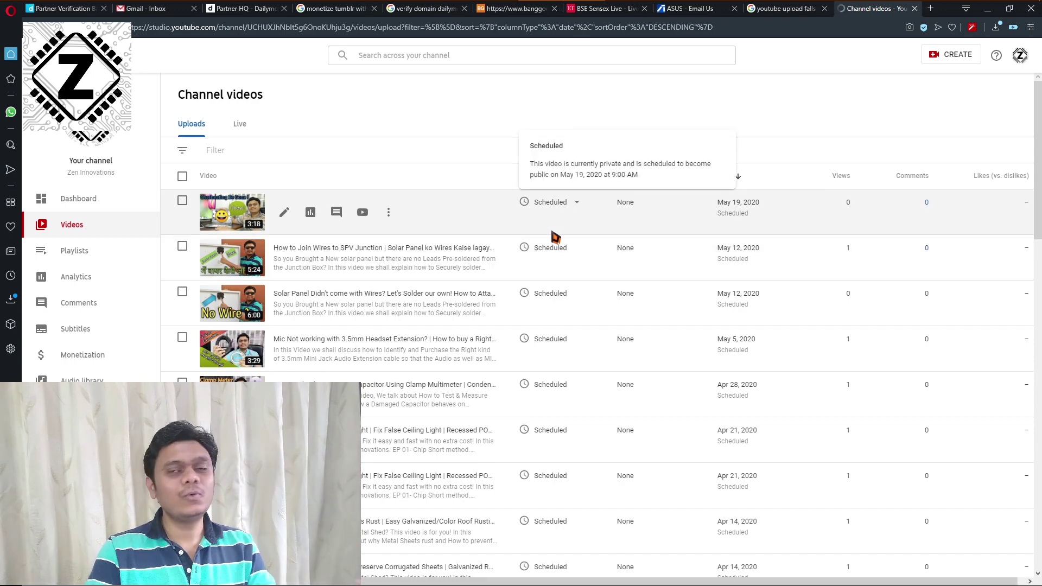
{"action": "scroll", "coordinate": [555, 237], "scroll_direction": "down", "scroll_amount": 2}
Scroll to the failed battery video, highlight 'failed' in its error, and open the Create menu.
{"action": "scroll", "coordinate": [555, 238], "scroll_direction": "down", "scroll_amount": 1}
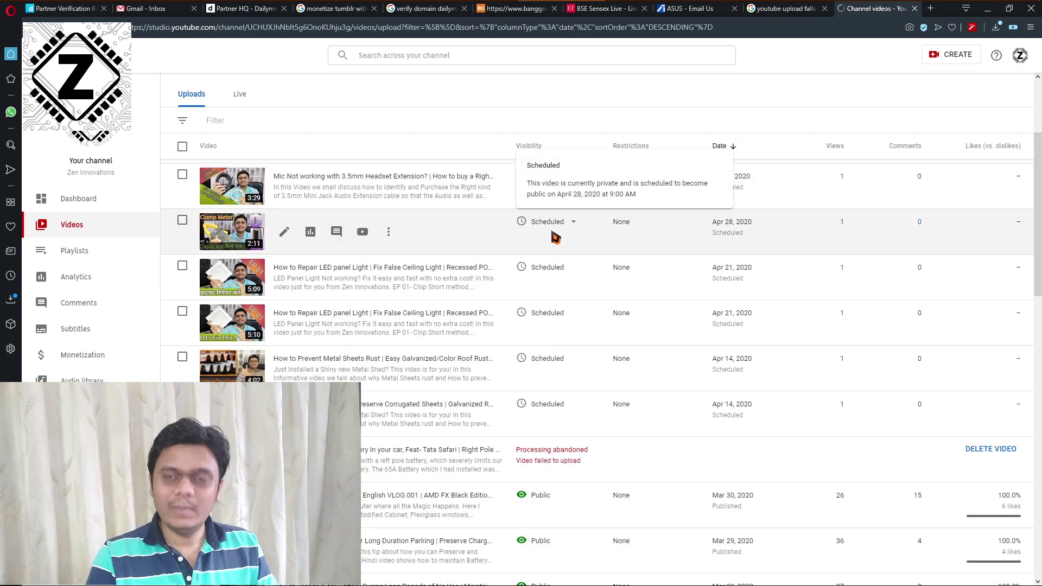
{"action": "scroll", "coordinate": [554, 237], "scroll_direction": "down", "scroll_amount": 1}
{"action": "scroll", "coordinate": [554, 237], "scroll_direction": "down", "scroll_amount": 1}
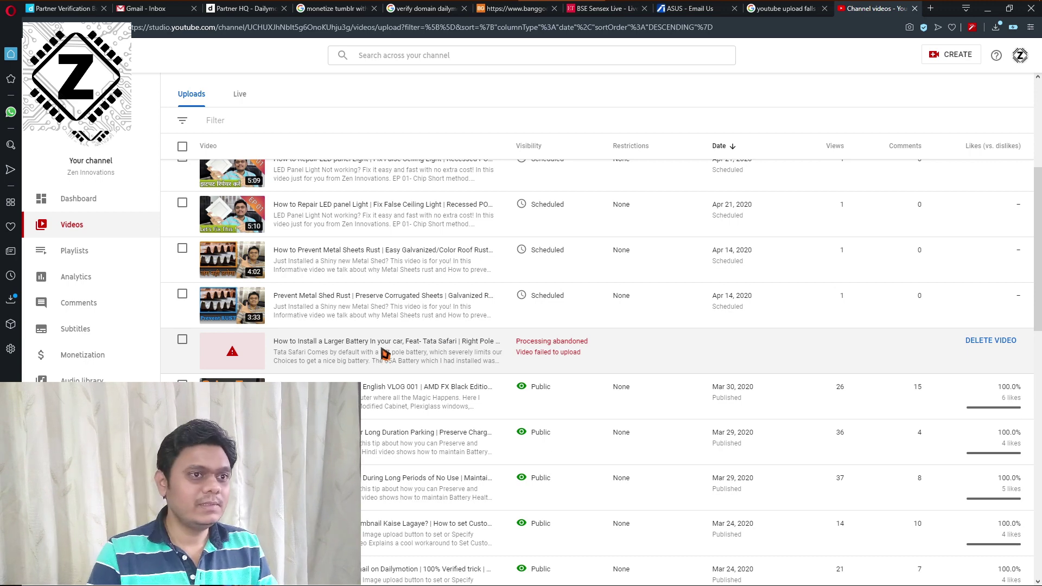
{"action": "left_click", "coordinate": [965, 64]}
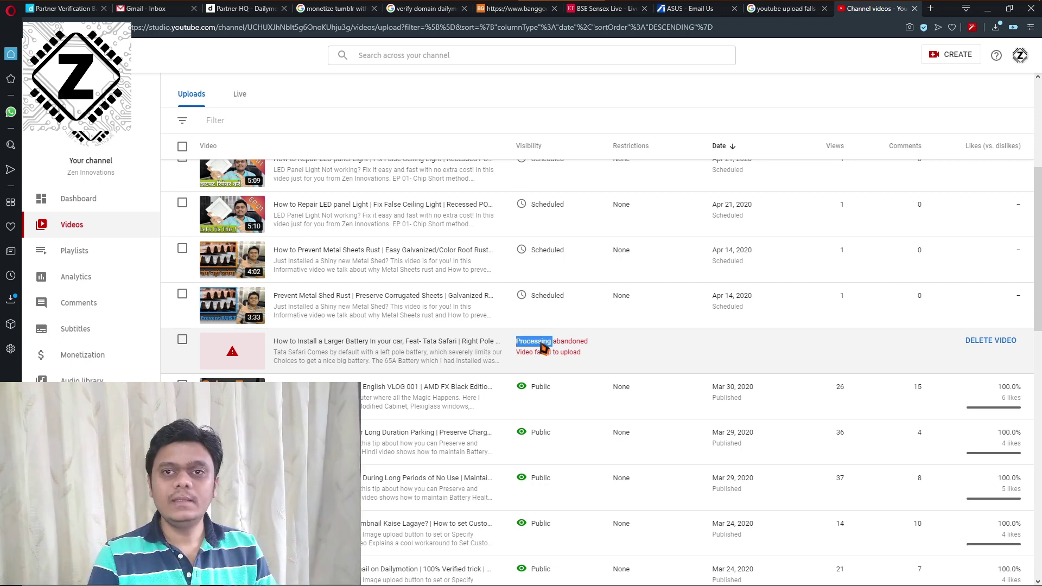
{"action": "double_click", "coordinate": [540, 352]}
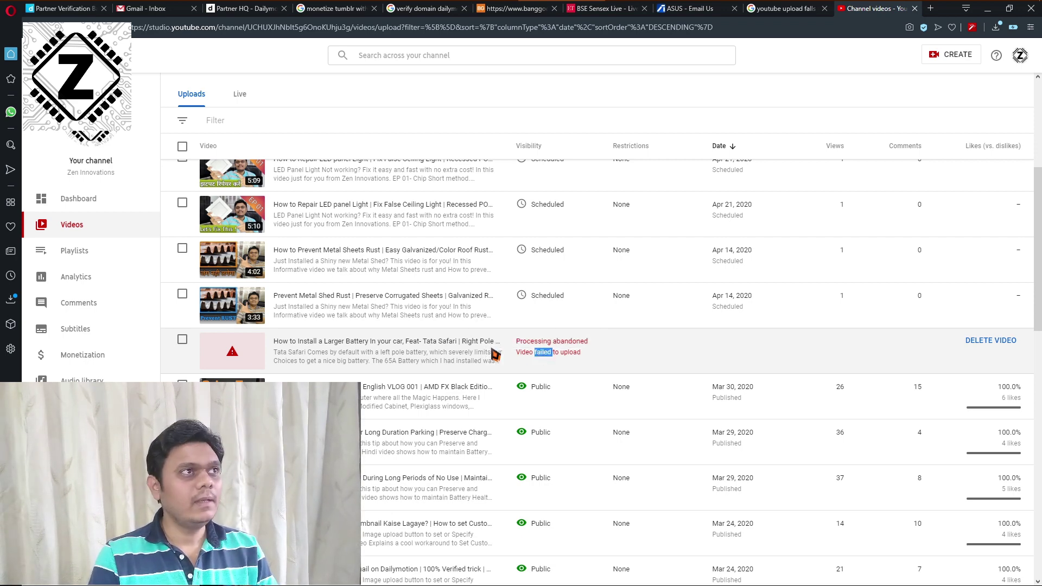
{"action": "left_click", "coordinate": [951, 61]}
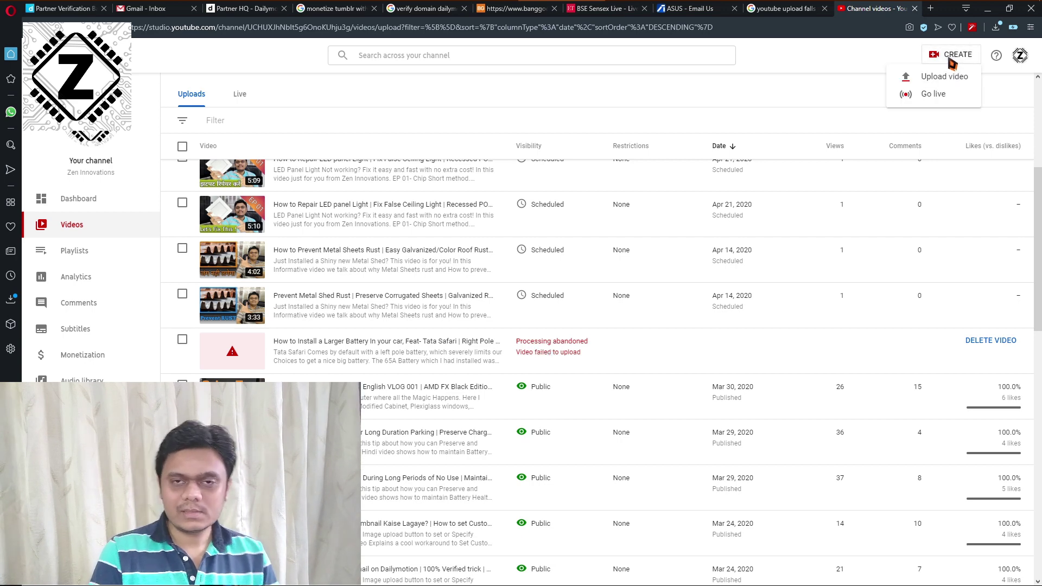
Re-upload Install larger Battery in Safari2.mp4 by dragging it from Explorer into the upload dialog.
{"action": "left_click", "coordinate": [942, 76]}
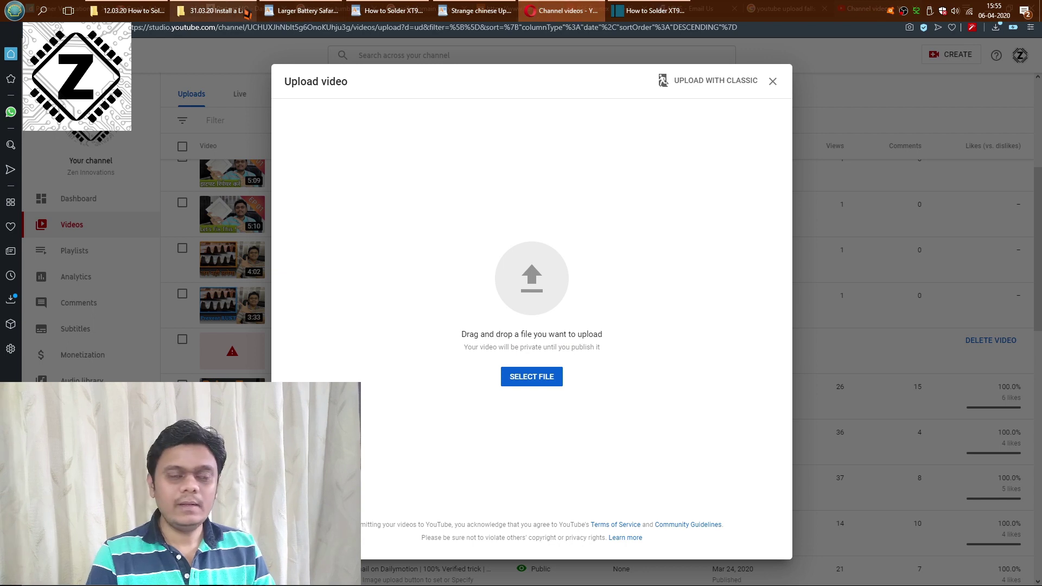
{"action": "left_click", "coordinate": [207, 12]}
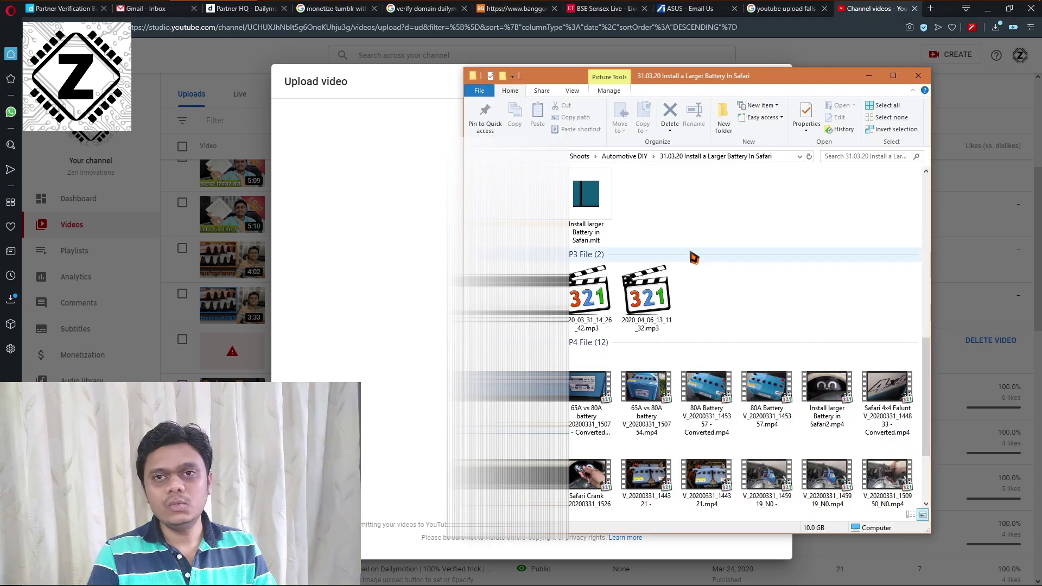
{"action": "scroll", "coordinate": [755, 291], "scroll_direction": "down", "scroll_amount": 2}
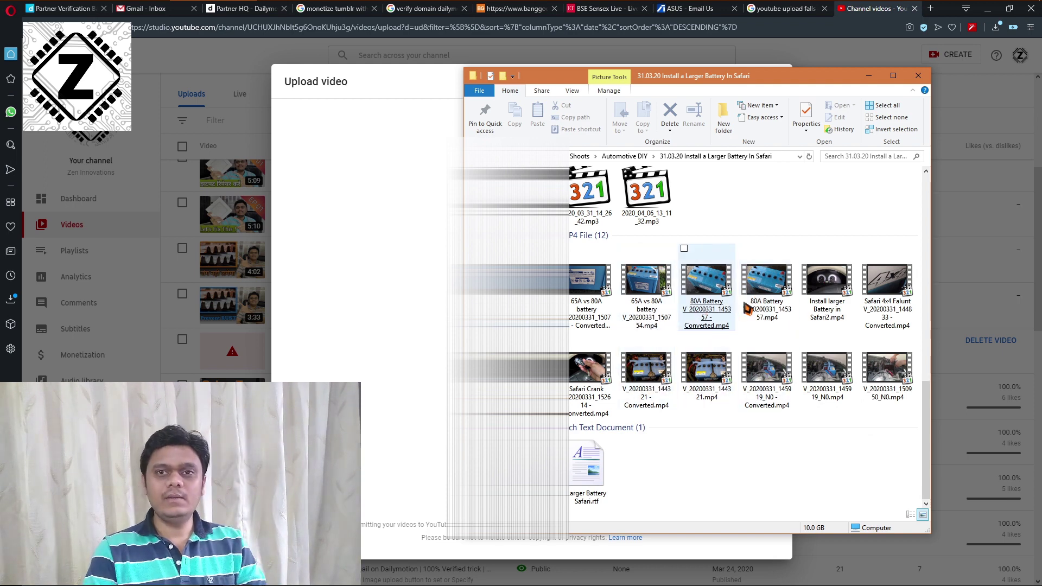
{"action": "left_click", "coordinate": [832, 306]}
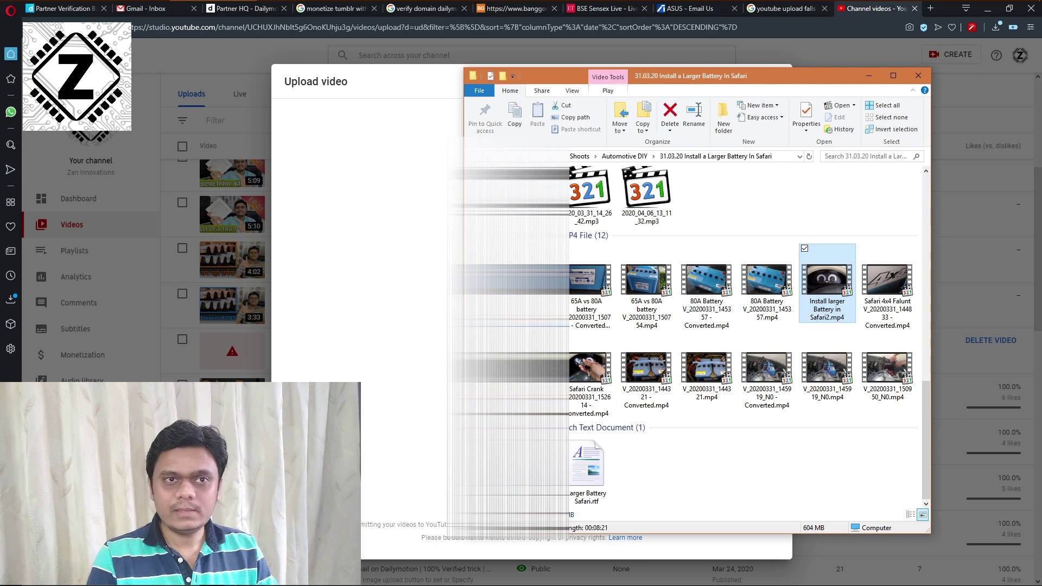
{"action": "left_click_drag", "start_coordinate": [428, 296], "coordinate": [439, 318]}
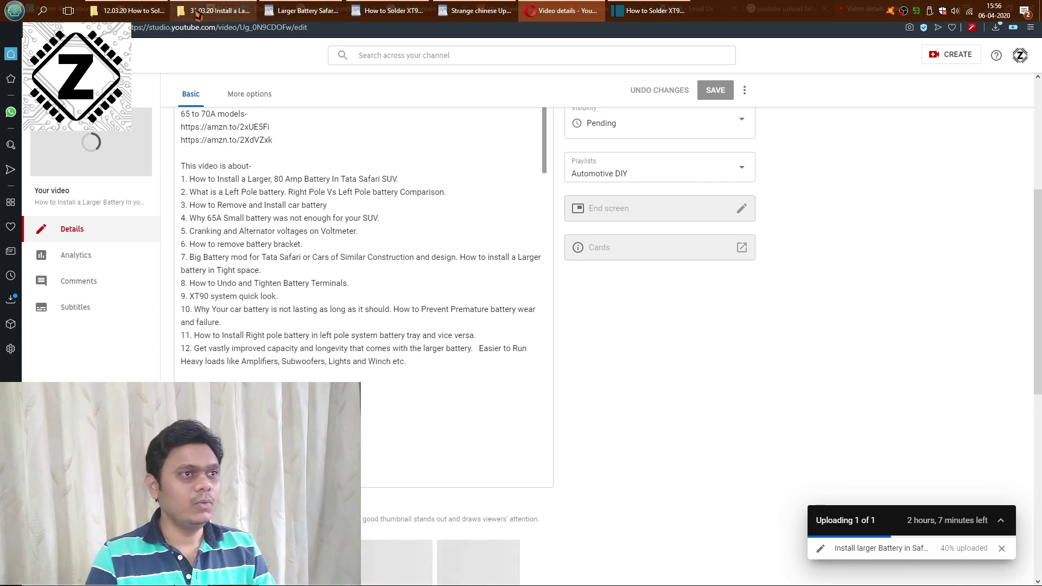
{"action": "left_click", "coordinate": [196, 15]}
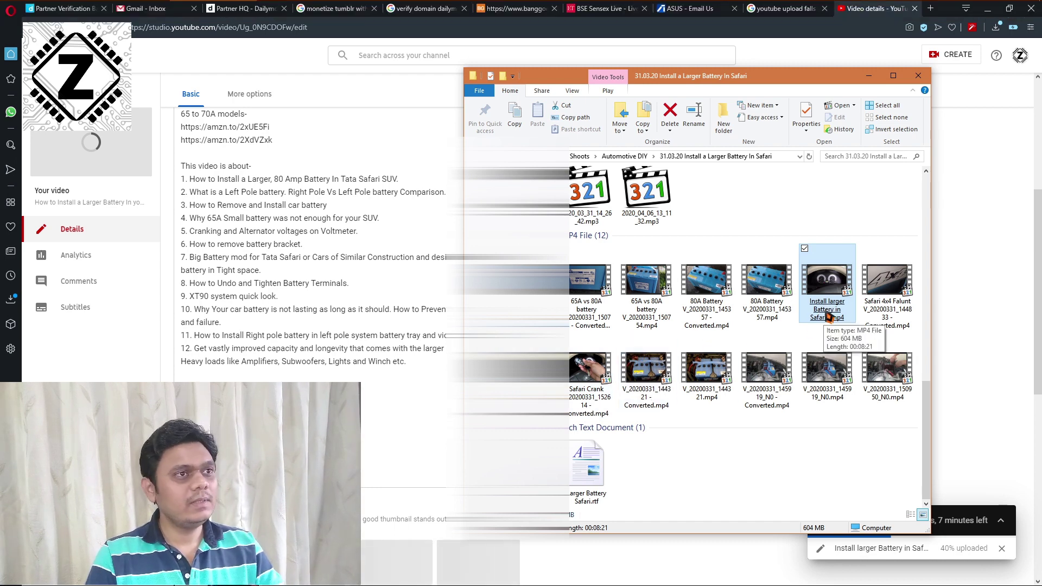
{"action": "left_click", "coordinate": [868, 79]}
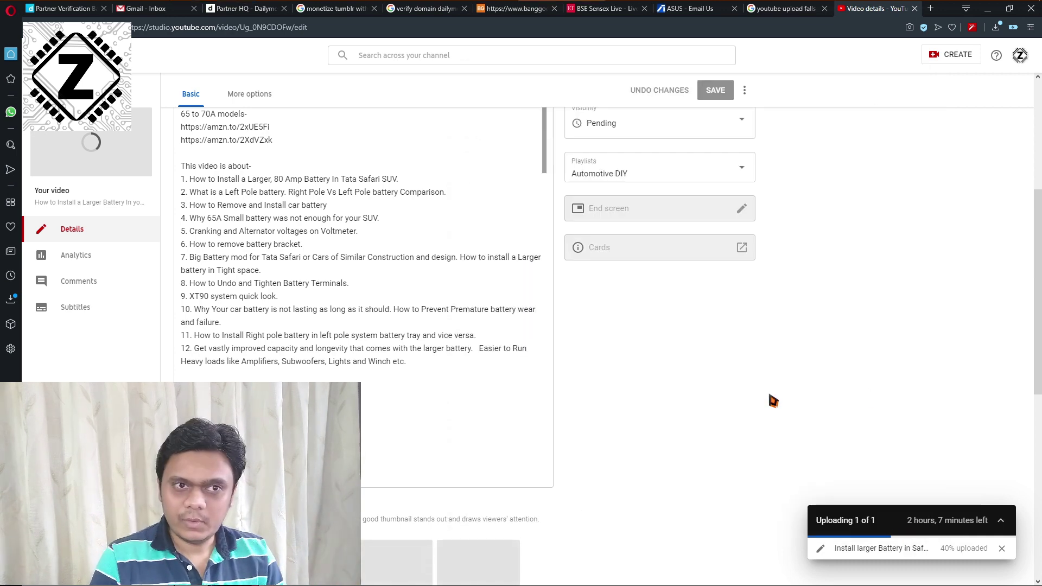
{"action": "scroll", "coordinate": [771, 399], "scroll_direction": "up", "scroll_amount": 2}
{"action": "scroll", "coordinate": [359, 271], "scroll_direction": "up", "scroll_amount": 3}
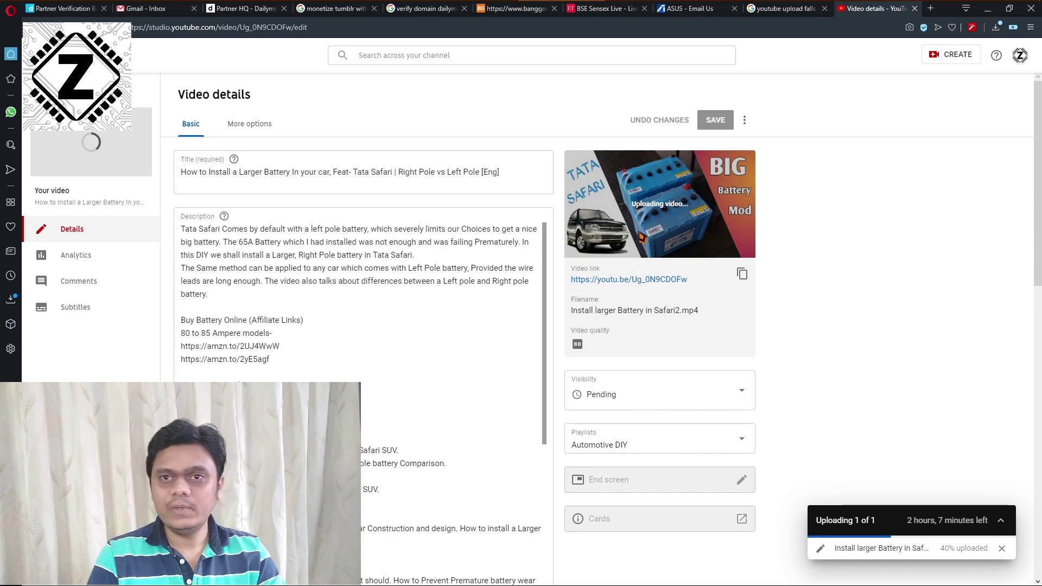
{"action": "scroll", "coordinate": [303, 373], "scroll_direction": "down", "scroll_amount": 2}
{"action": "scroll", "coordinate": [302, 373], "scroll_direction": "down", "scroll_amount": 2}
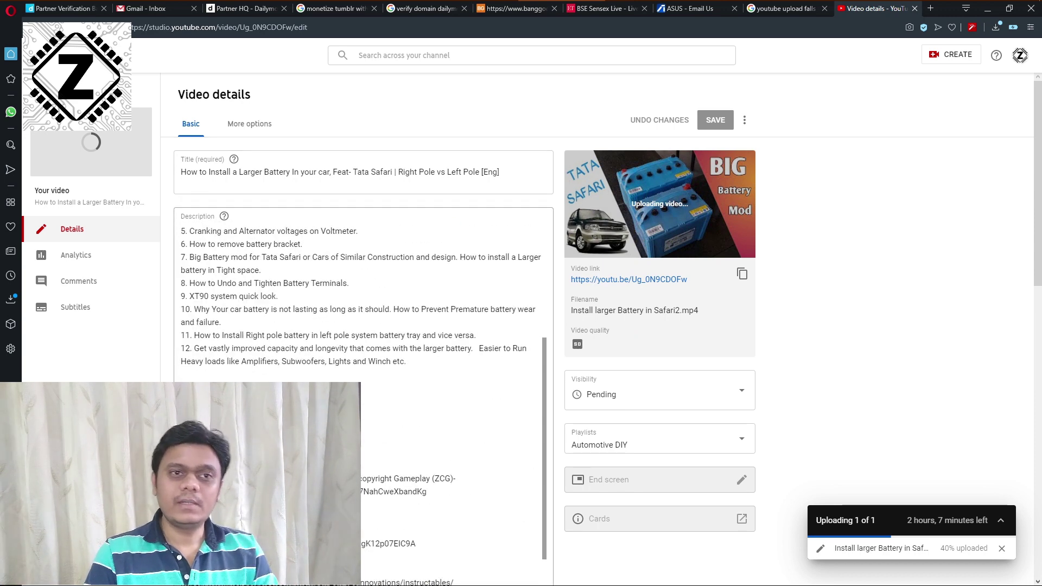
{"action": "scroll", "coordinate": [303, 373], "scroll_direction": "down", "scroll_amount": 3}
{"action": "scroll", "coordinate": [303, 373], "scroll_direction": "down", "scroll_amount": 2}
{"action": "scroll", "coordinate": [498, 505], "scroll_direction": "down", "scroll_amount": 2}
{"action": "scroll", "coordinate": [498, 505], "scroll_direction": "down", "scroll_amount": 2}
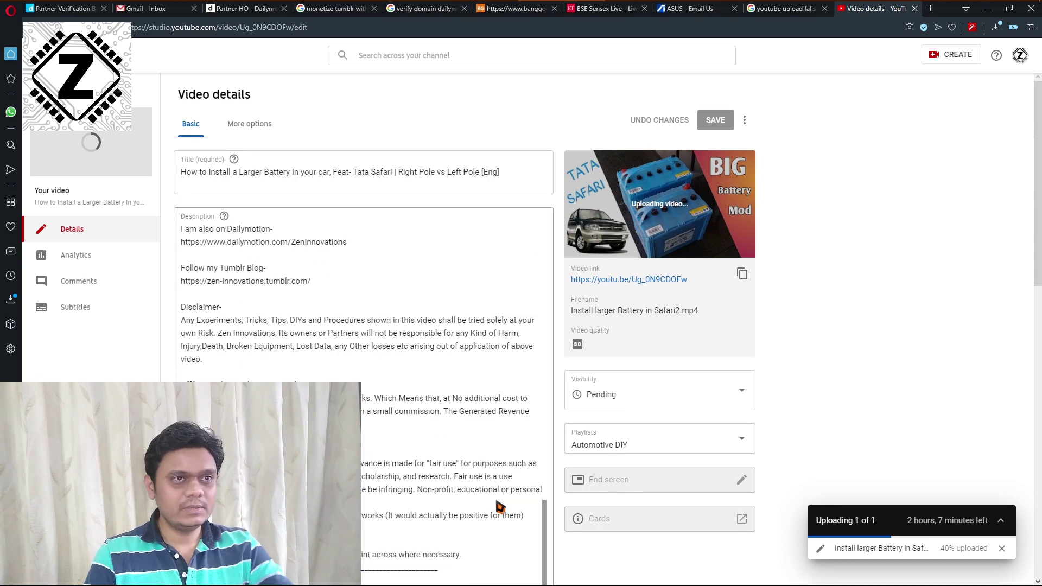
{"action": "scroll", "coordinate": [561, 495], "scroll_direction": "down", "scroll_amount": 3}
{"action": "scroll", "coordinate": [561, 495], "scroll_direction": "down", "scroll_amount": 3}
{"action": "scroll", "coordinate": [560, 495], "scroll_direction": "down", "scroll_amount": 3}
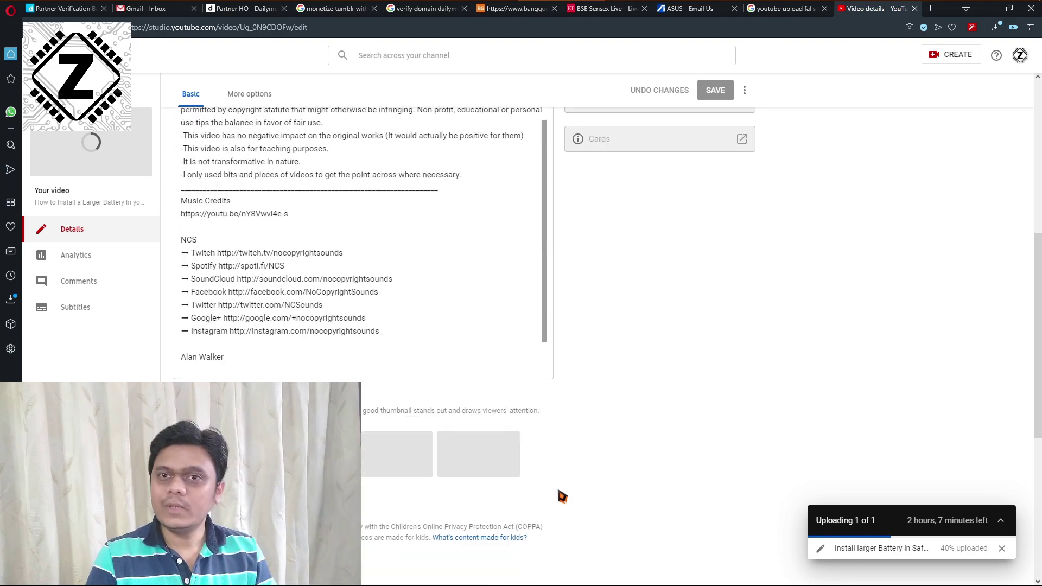
{"action": "scroll", "coordinate": [561, 496], "scroll_direction": "up", "scroll_amount": 2}
{"action": "scroll", "coordinate": [562, 496], "scroll_direction": "up", "scroll_amount": 3}
{"action": "scroll", "coordinate": [562, 496], "scroll_direction": "up", "scroll_amount": 3}
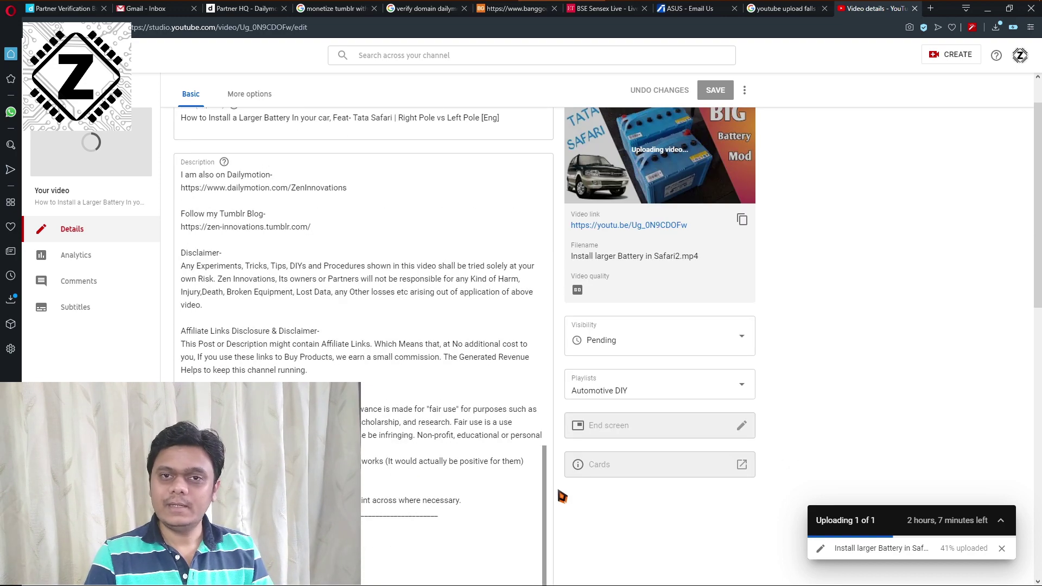
{"action": "scroll", "coordinate": [561, 496], "scroll_direction": "up", "scroll_amount": 3}
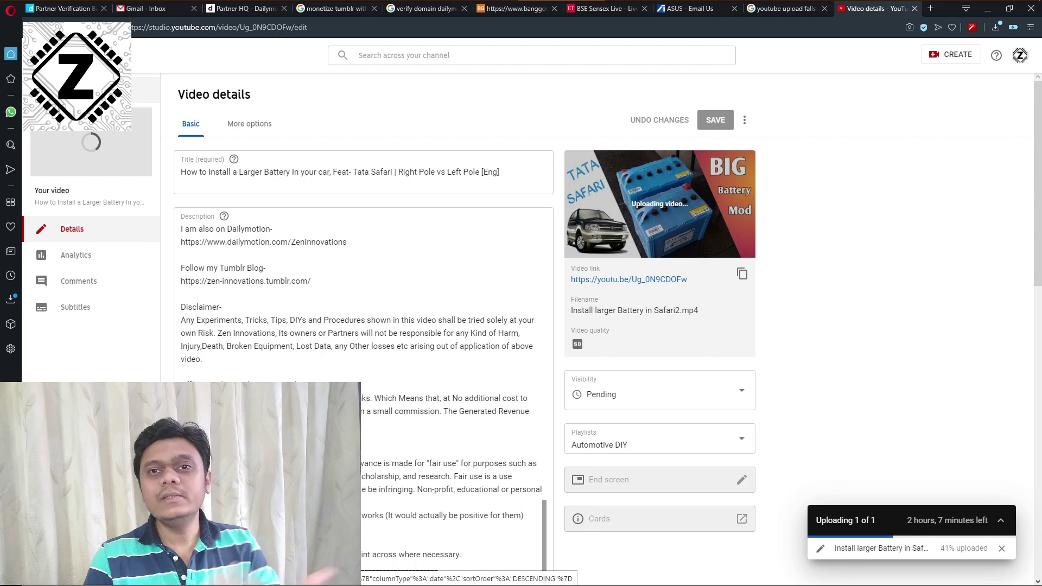
Return to Channel videos and scroll to the battery video pending at 41%.
{"action": "left_click", "coordinate": [81, 90]}
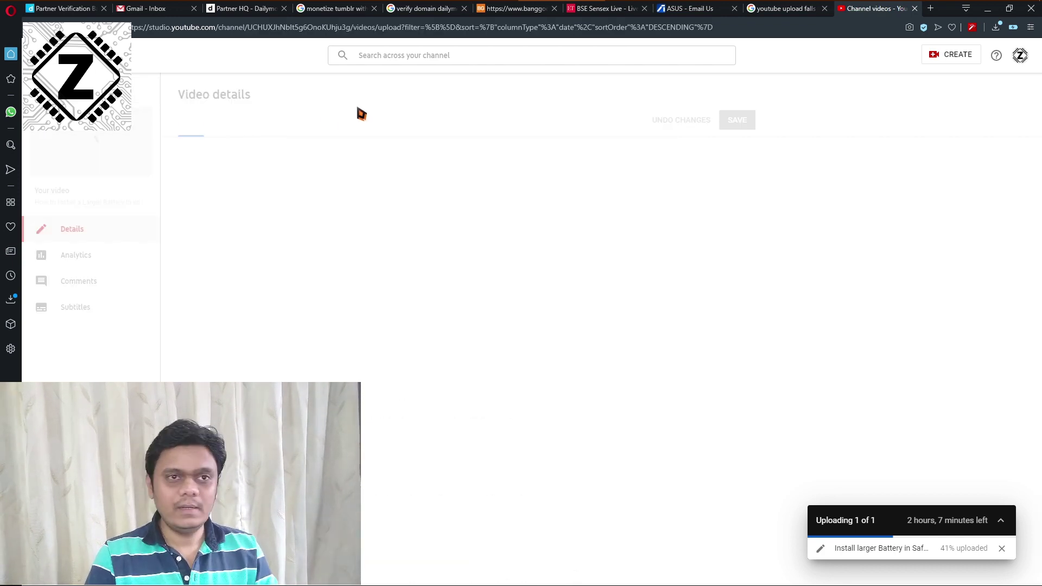
{"action": "scroll", "coordinate": [418, 222], "scroll_direction": "down", "scroll_amount": 3}
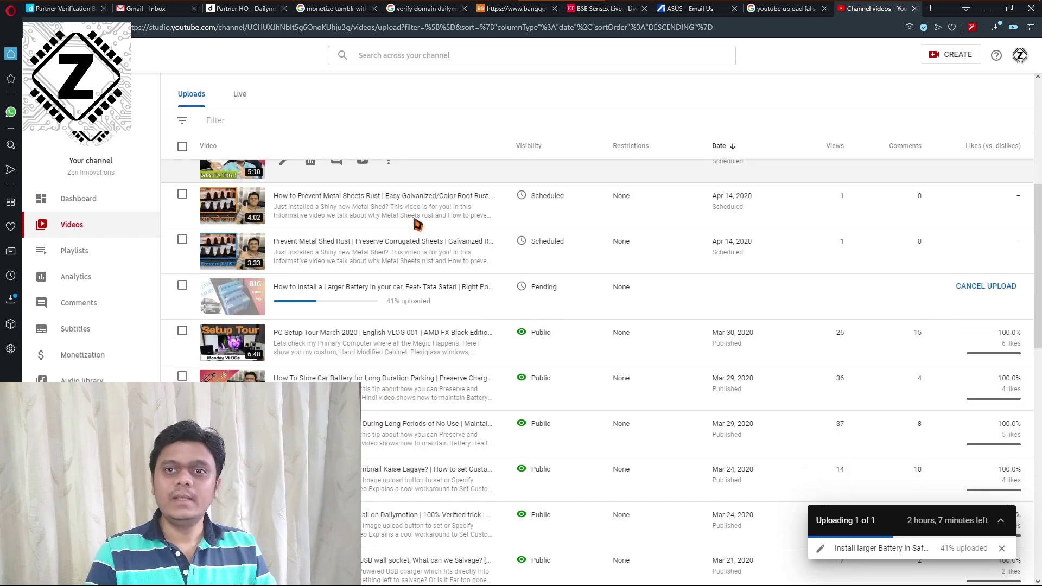